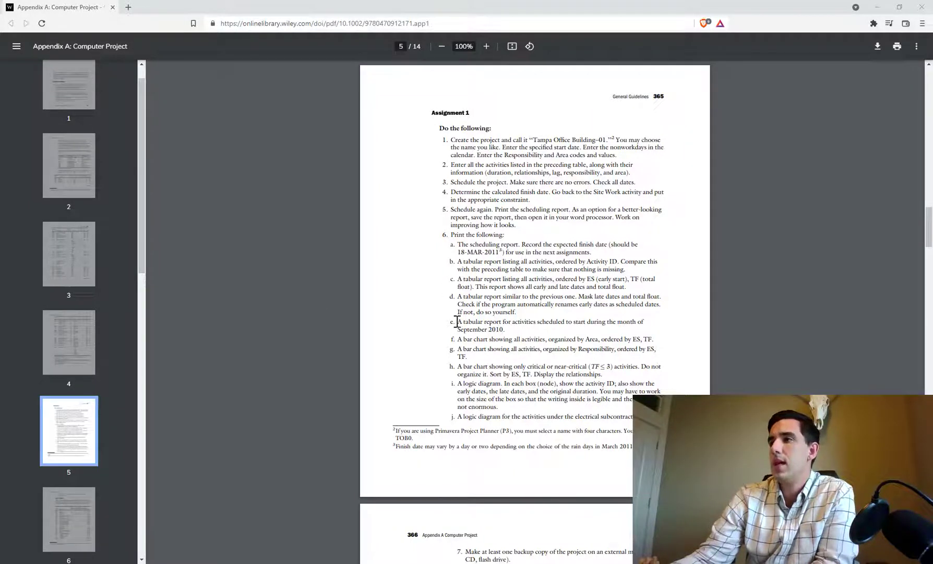
# Review assignment item 6e, the September 2010 activity report requirement, in the PDF, then return to P6.
pyautogui.moveTo(459, 321); pyautogui.dragTo(554, 329)
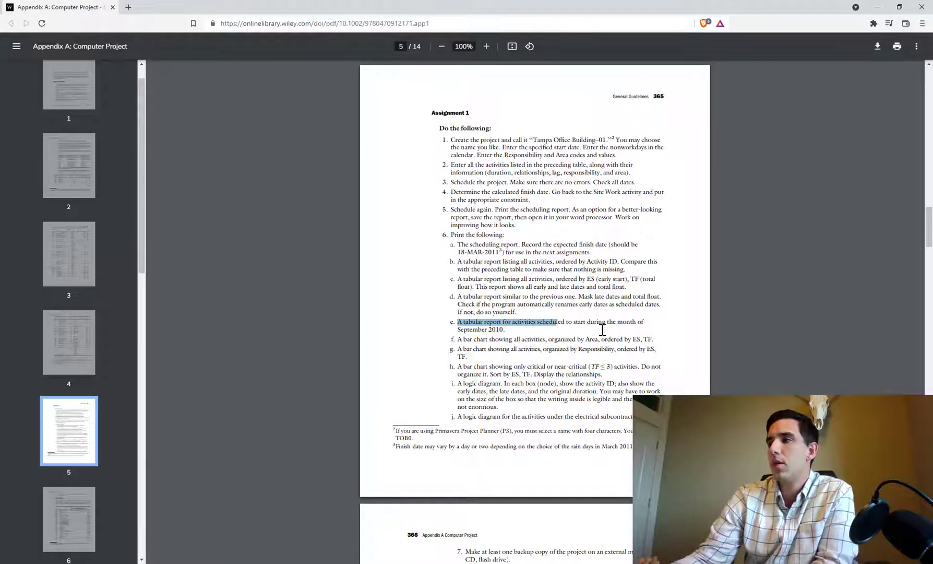
pyautogui.click(518, 331)
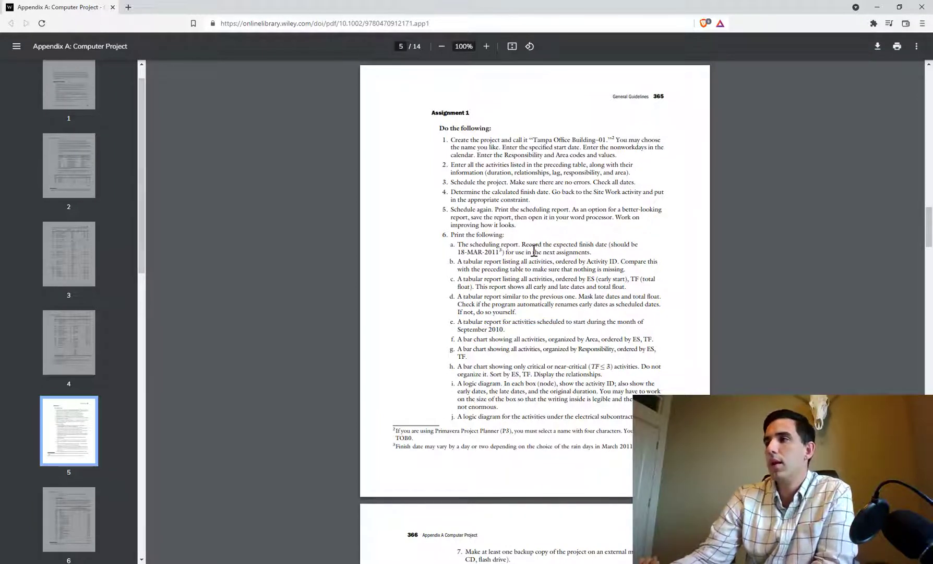
pyautogui.scroll(2, 433, 297)
pyautogui.scroll(20, 433, 297)
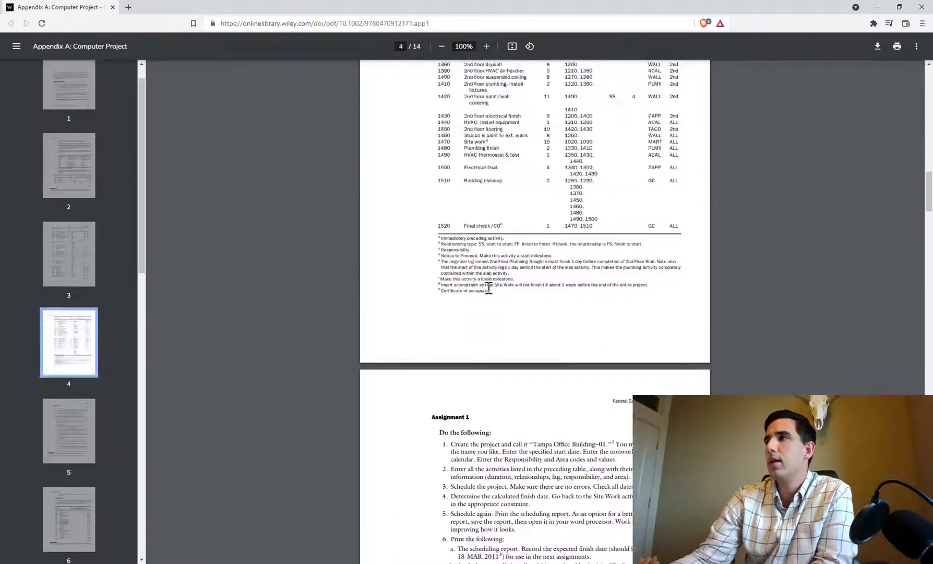
pyautogui.scroll(1, 493, 311)
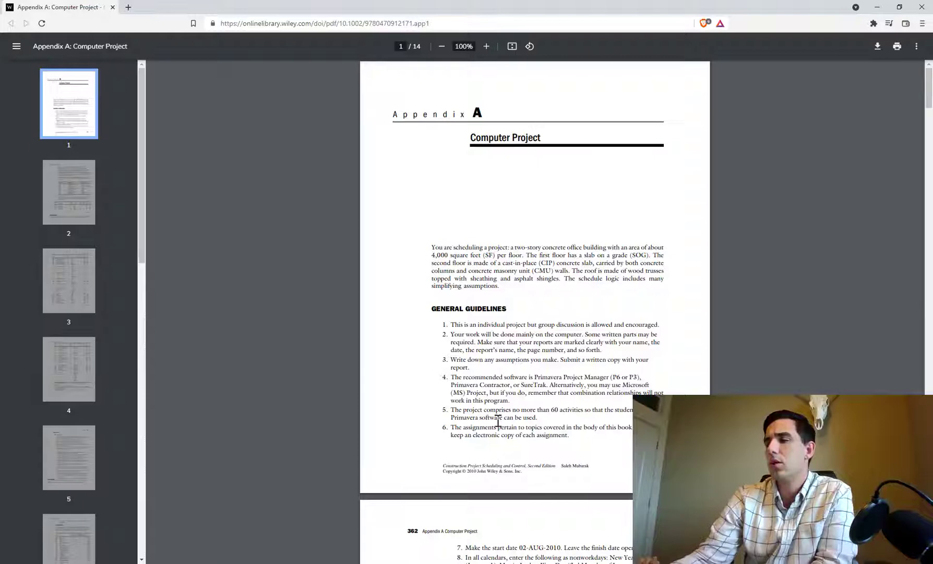
pyautogui.scroll(-20, 540, 458)
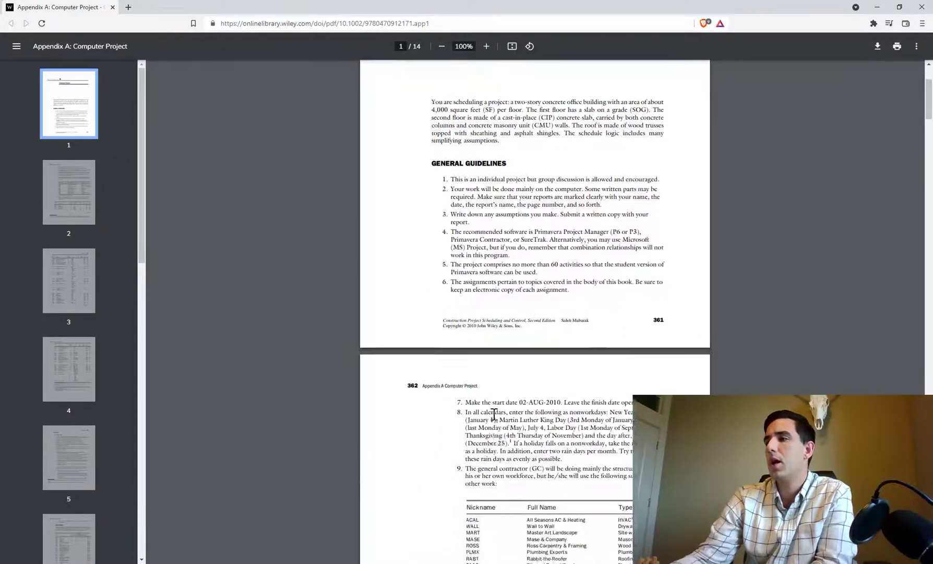
pyautogui.scroll(-6, 491, 313)
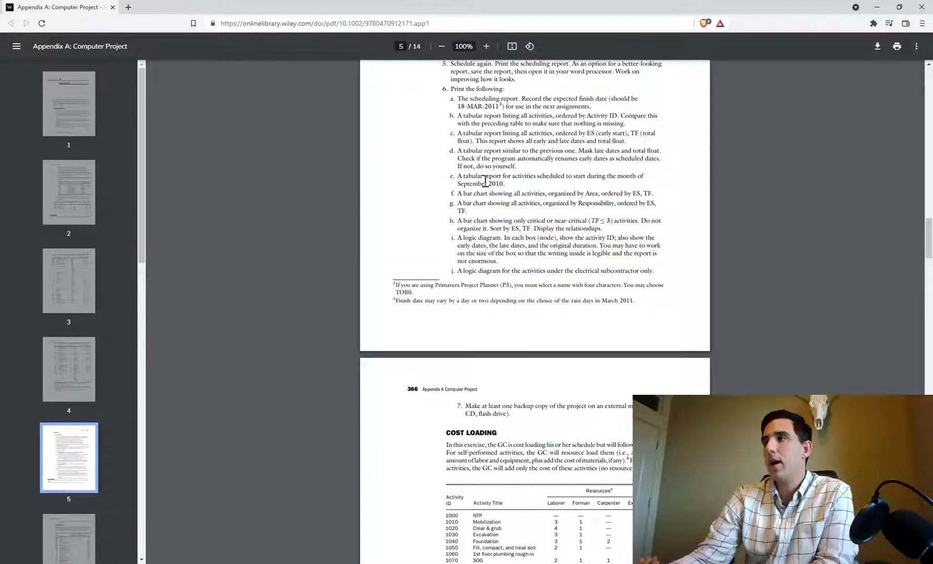
pyautogui.hotkey('alt', 'Tab')
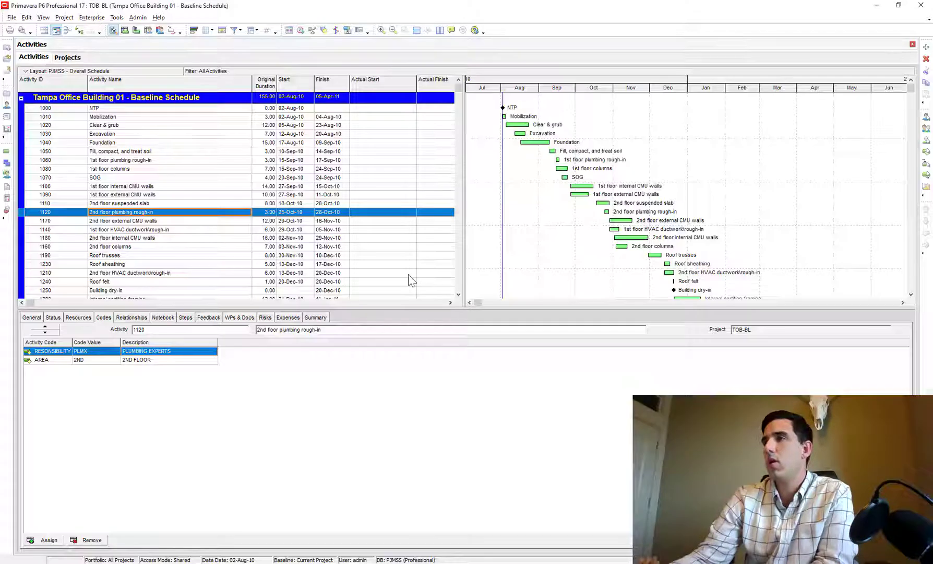
pyautogui.click(552, 152)
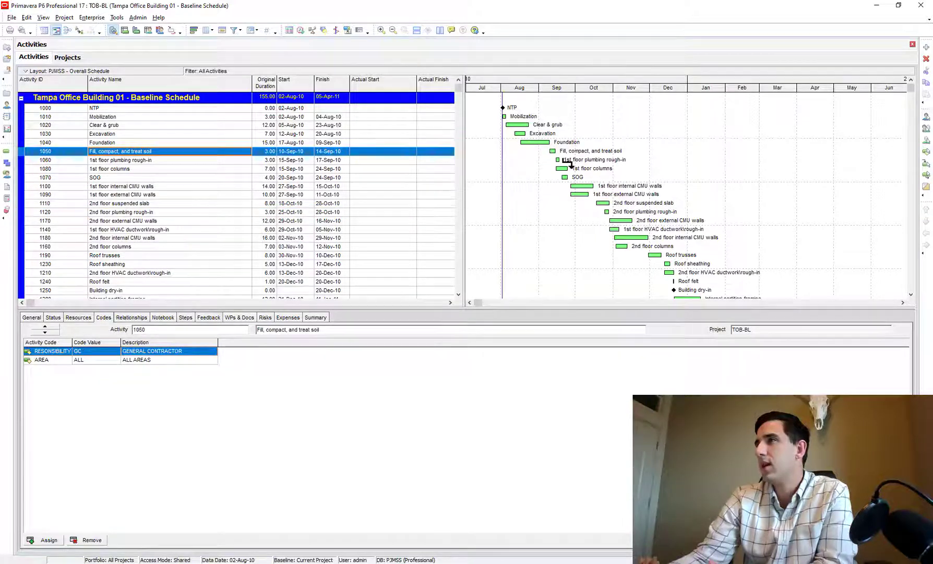
pyautogui.click(563, 160)
pyautogui.click(562, 168)
pyautogui.click(565, 177)
pyautogui.click(574, 187)
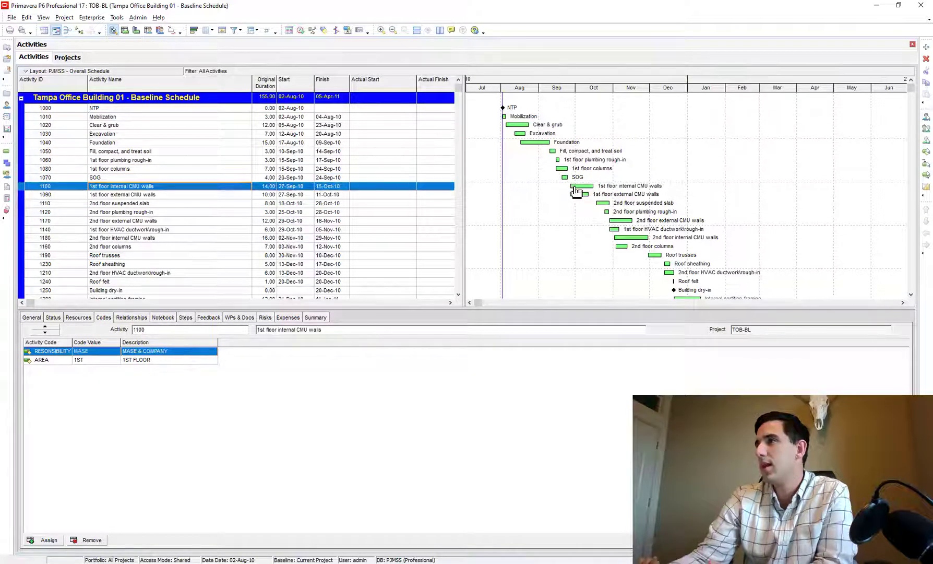
pyautogui.click(576, 193)
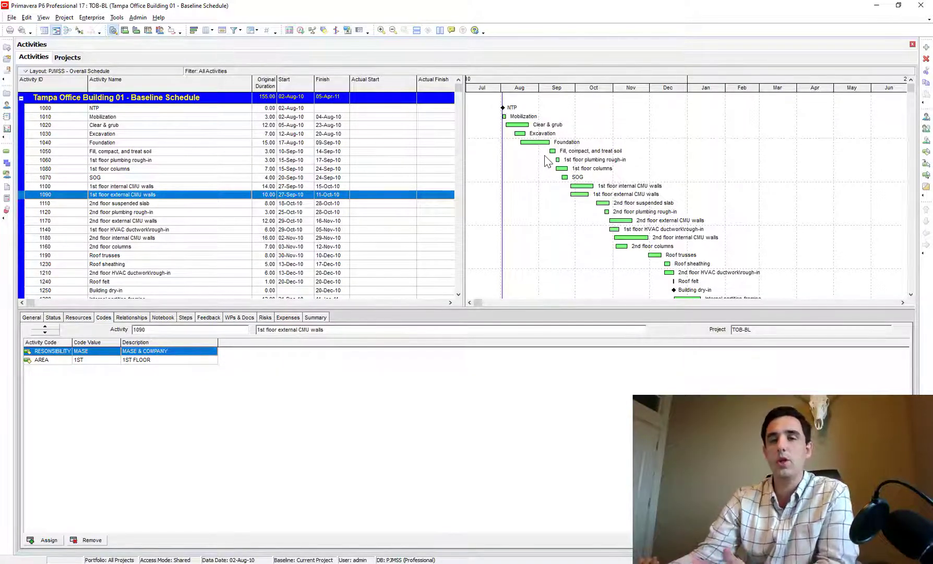
# Create a new activity filter and begin naming it 'Start Date Within September 20'.
pyautogui.click(234, 29)
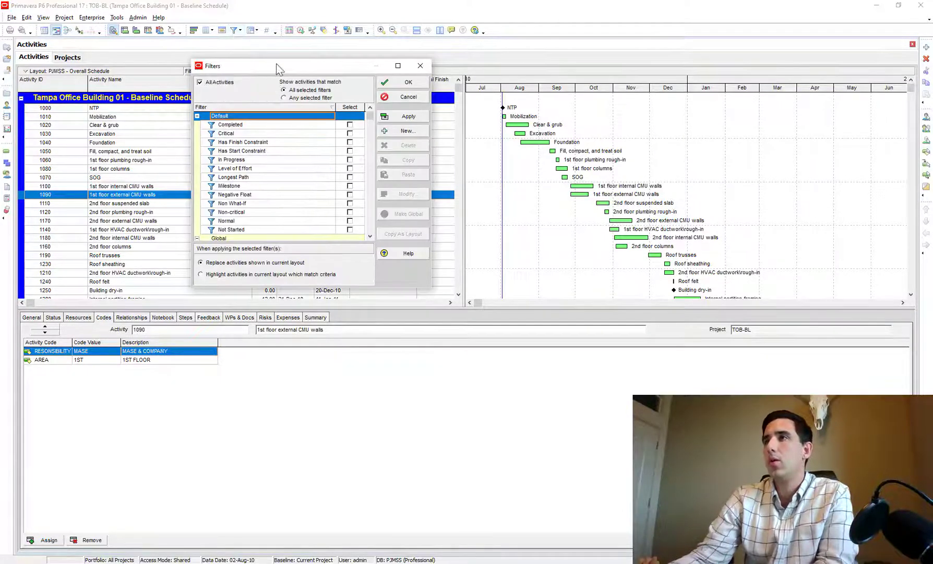
pyautogui.moveTo(278, 65); pyautogui.dragTo(322, 106)
pyautogui.click(431, 170)
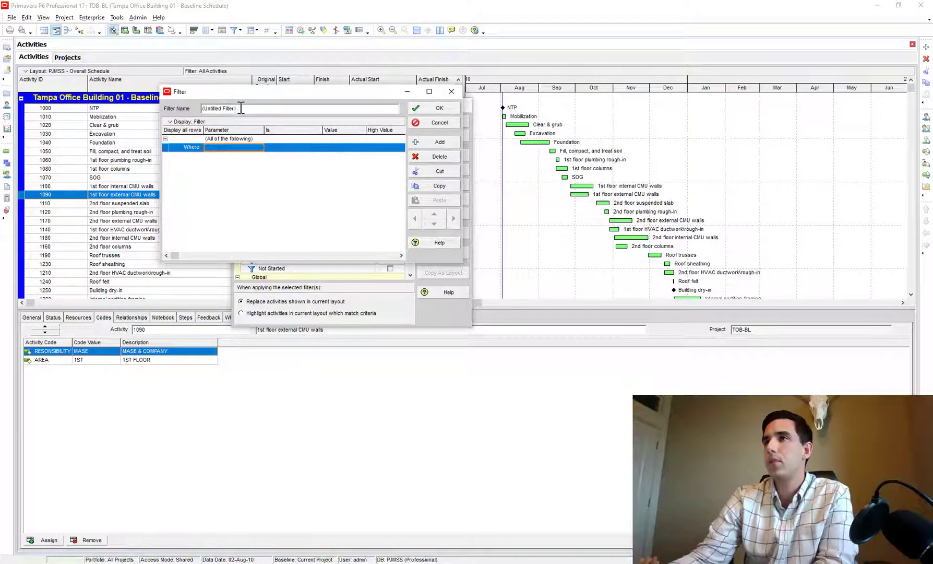
pyautogui.write('S')
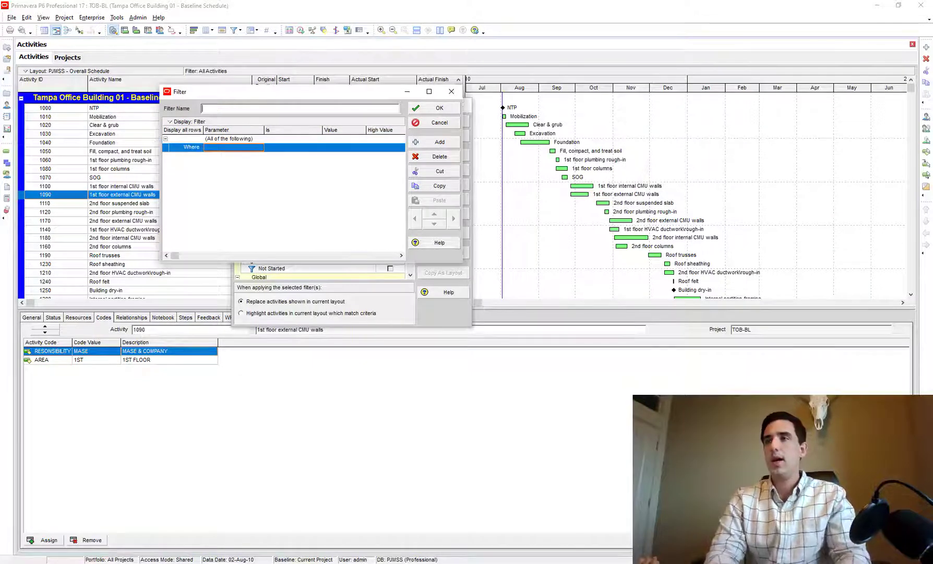
pyautogui.write('tart Date Within S')
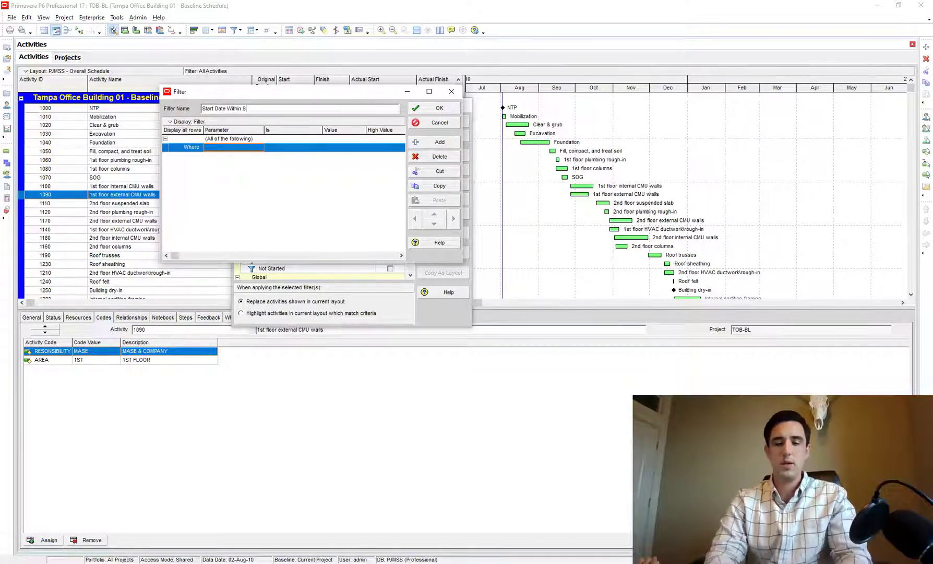
pyautogui.write('eptember 202')
pyautogui.press('BackSpace')
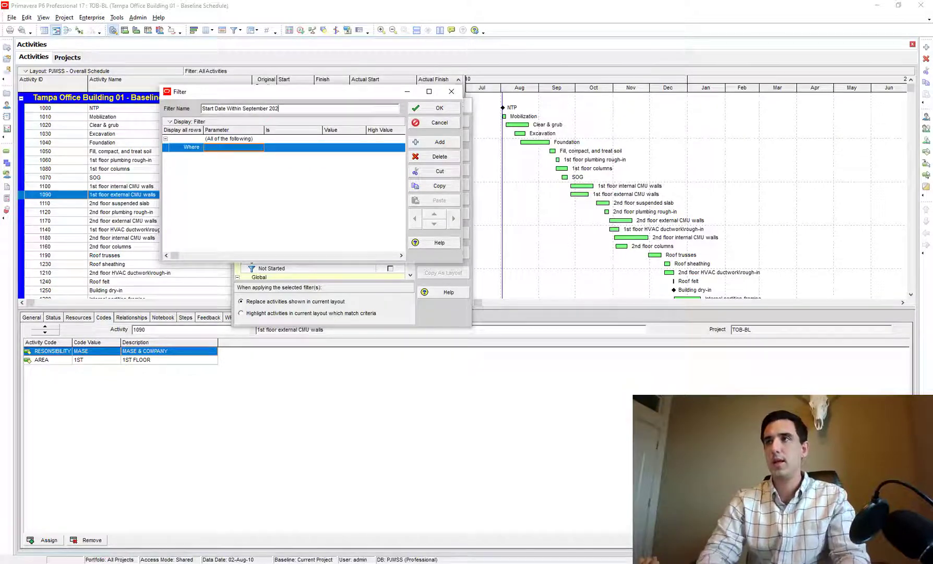
# Set the filter criterion's parameter to Start.
pyautogui.click(230, 149)
pyautogui.scroll(-3, 229, 170)
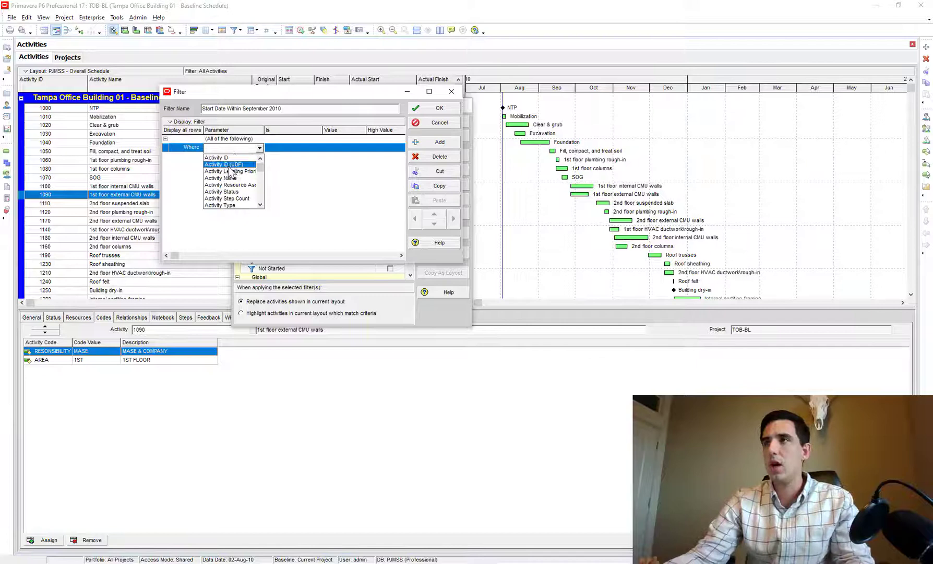
pyautogui.scroll(-5, 232, 180)
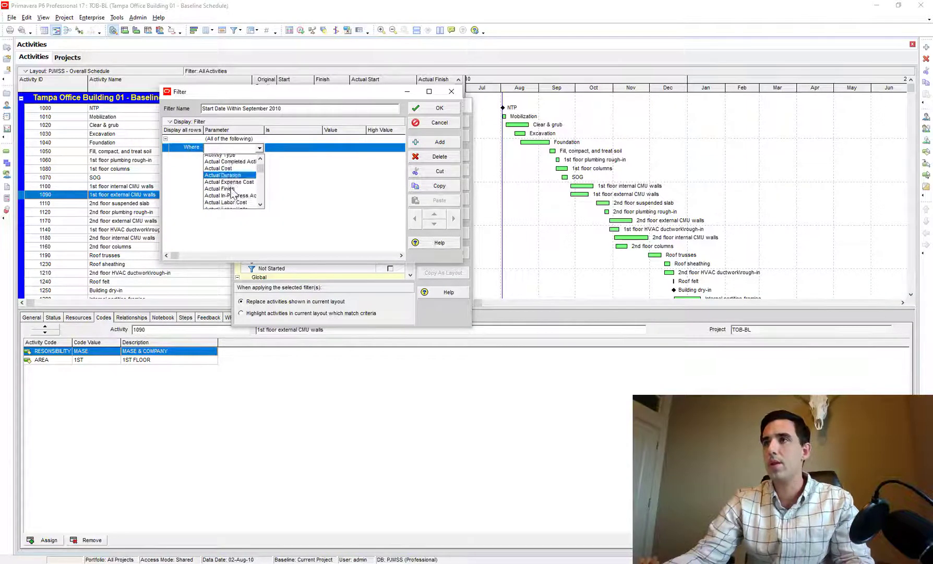
pyautogui.scroll(-3, 232, 185)
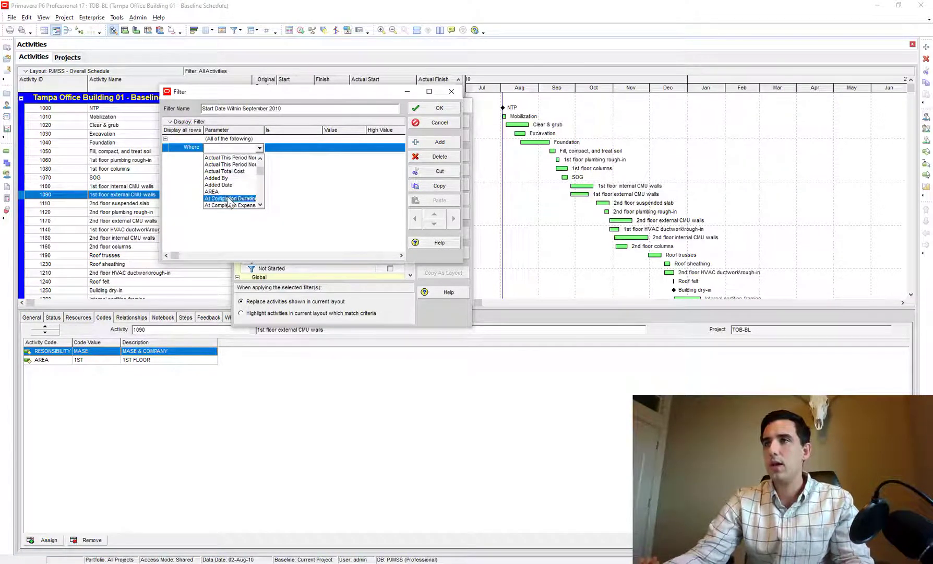
pyautogui.press('s')
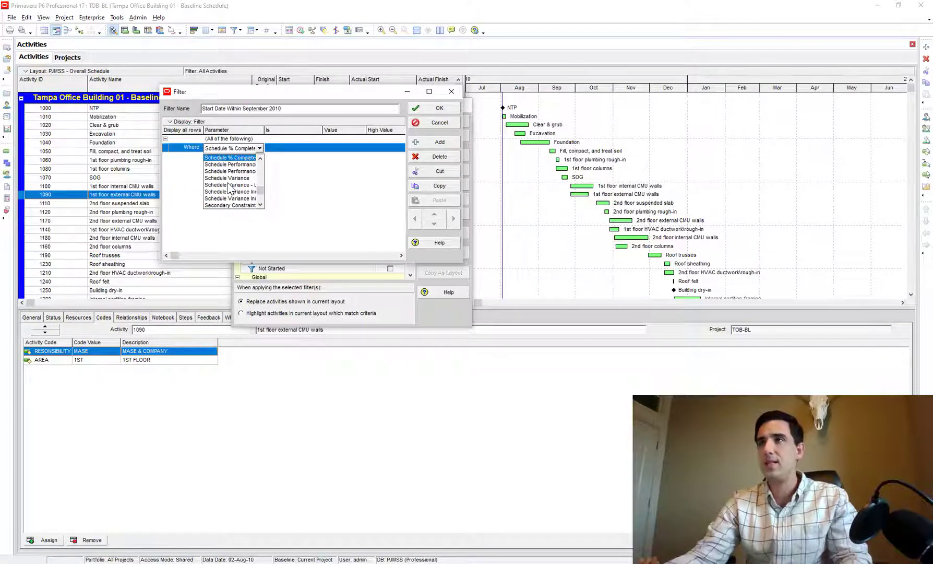
pyautogui.scroll(-4, 230, 189)
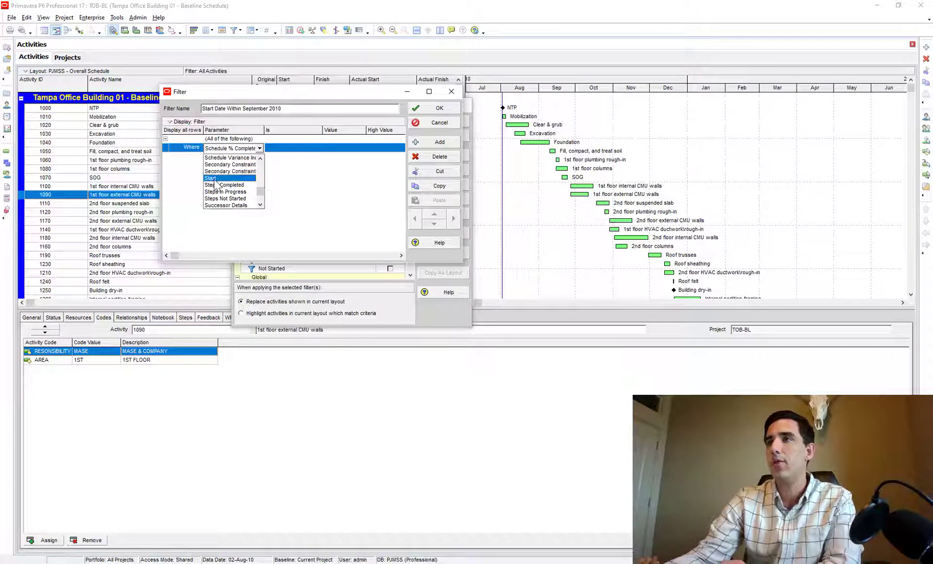
pyautogui.click(218, 185)
# Make the Start criterion's condition 'is within range of'.
pyautogui.click(281, 148)
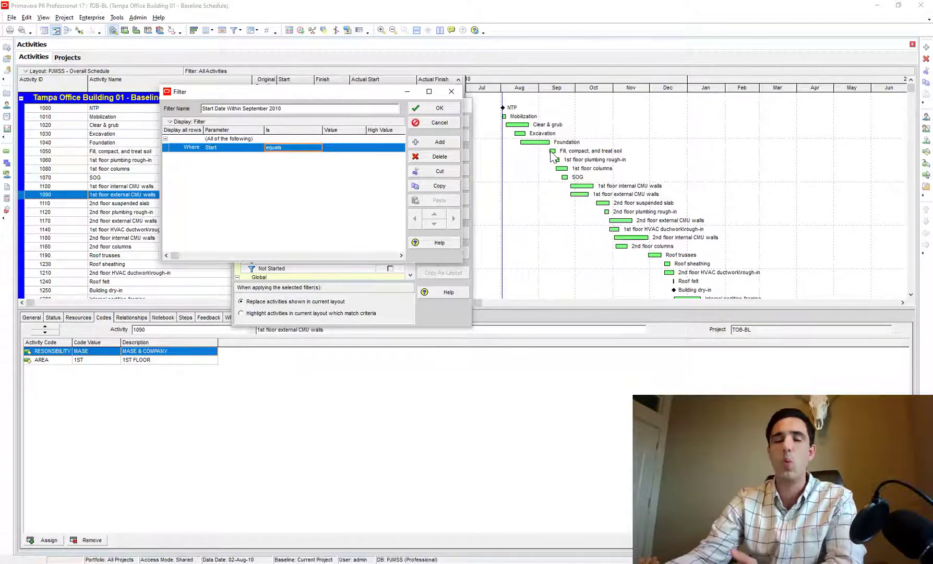
pyautogui.click(300, 150)
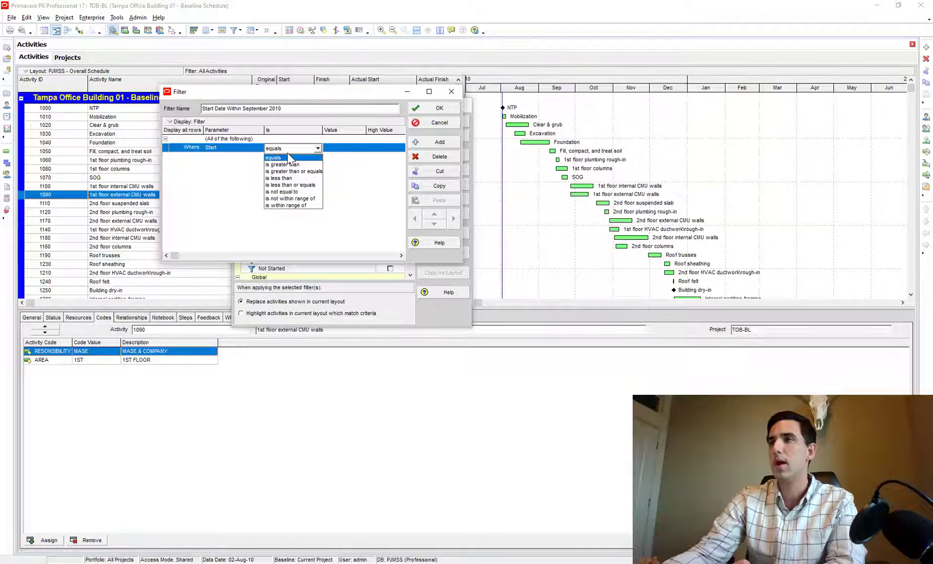
pyautogui.click(283, 205)
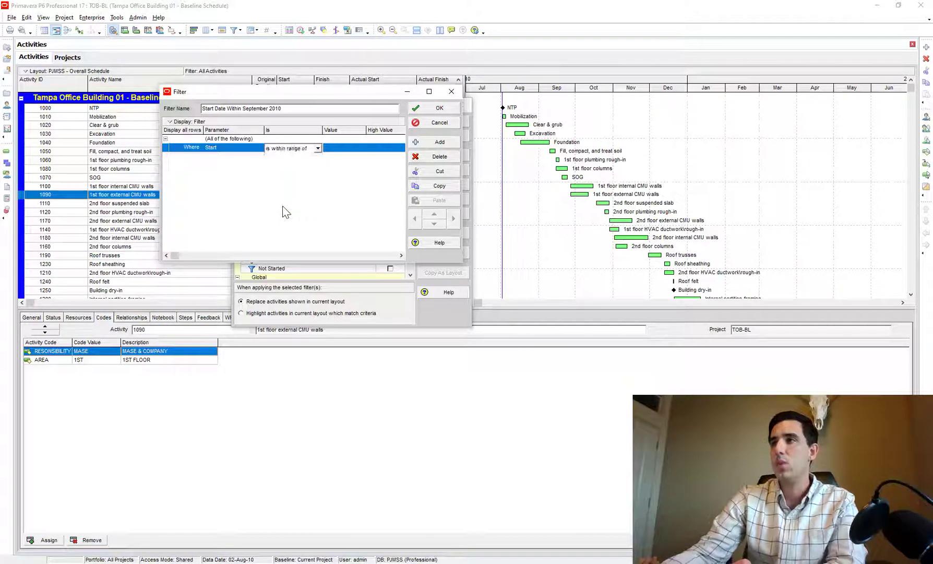
# Set the range's low value to 01-Sep-10 using the calendar.
pyautogui.click(345, 148)
pyautogui.click(360, 147)
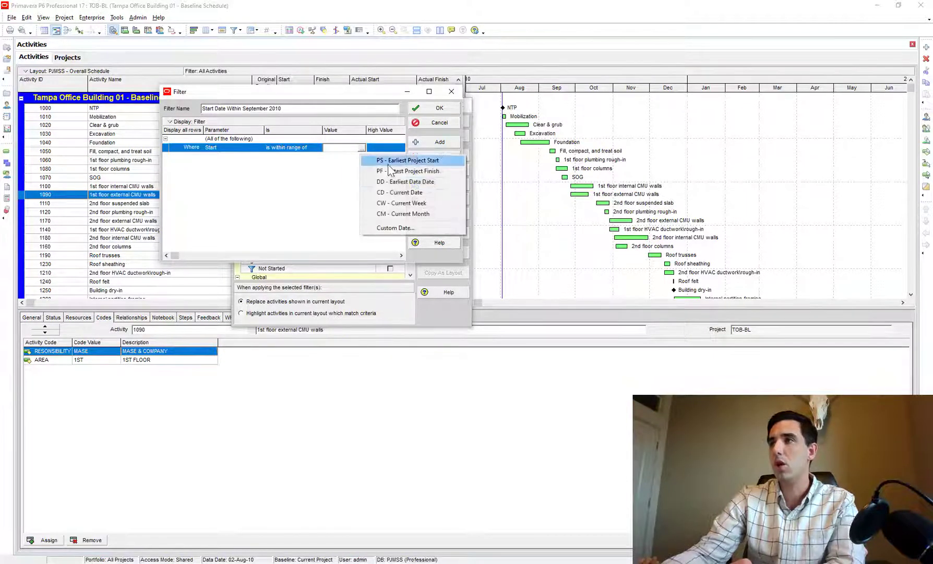
pyautogui.click(401, 231)
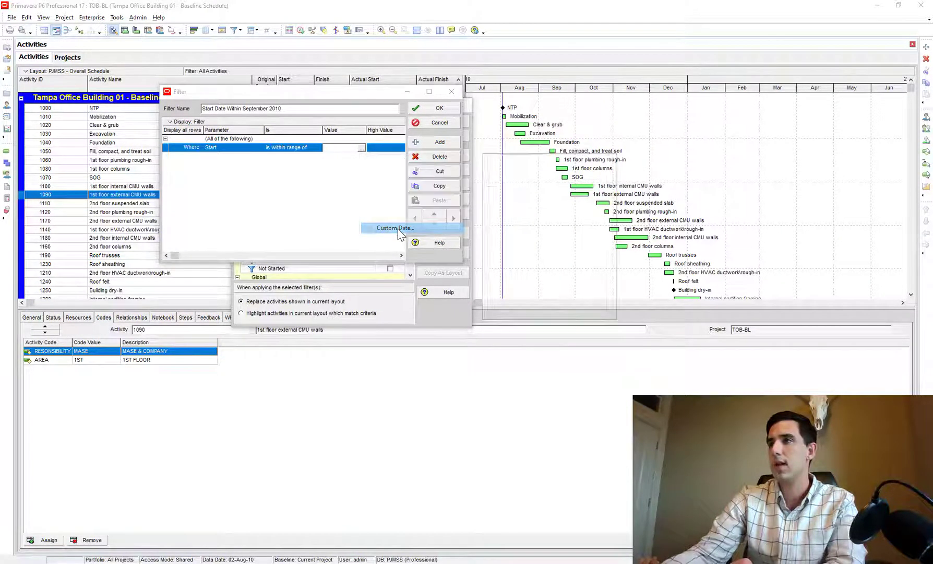
pyautogui.click(549, 164)
pyautogui.click(496, 165)
pyautogui.click(496, 165)
pyautogui.click(496, 165)
pyautogui.click(497, 164)
pyautogui.click(497, 164)
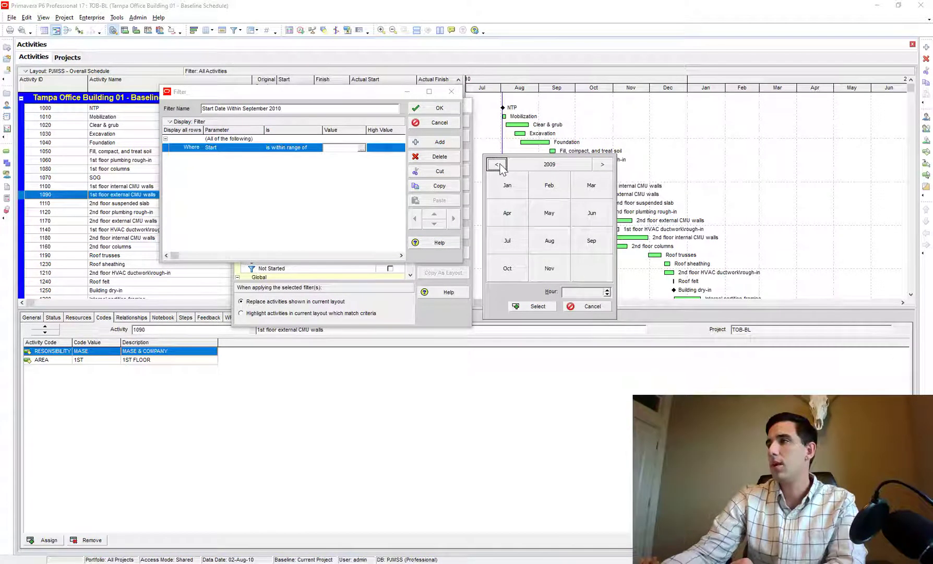
pyautogui.click(602, 164)
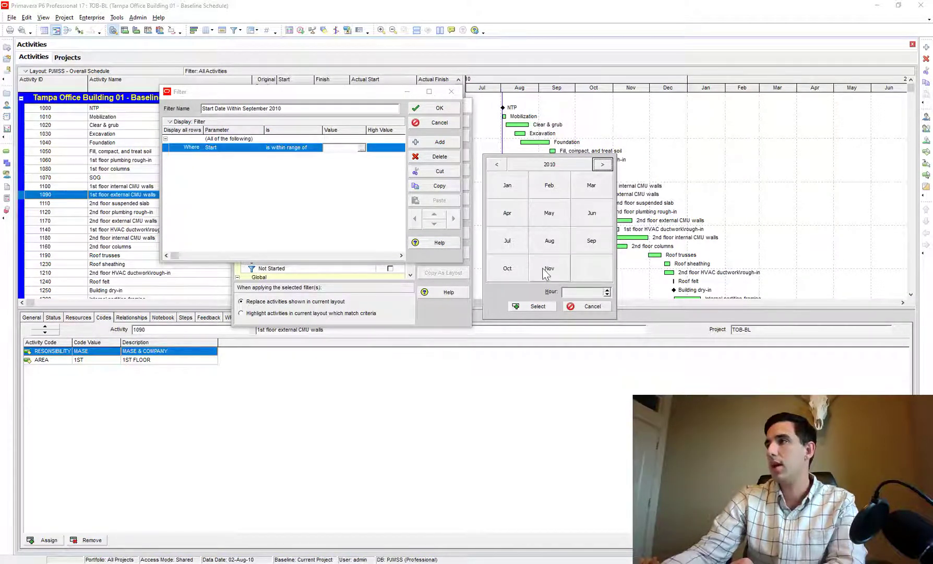
pyautogui.click(591, 240)
pyautogui.doubleClick(548, 194)
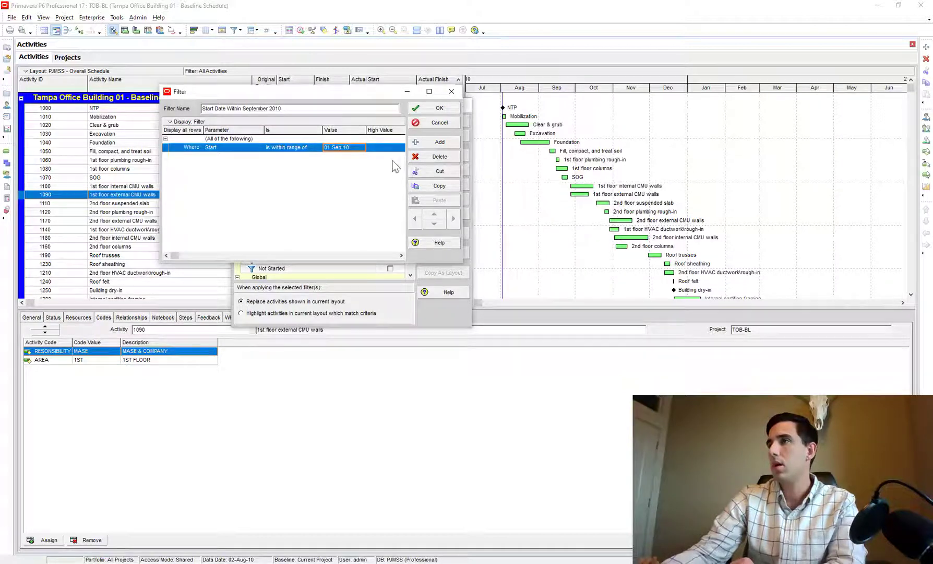
# Set the high value to 30-Sep-10 and save the filter.
pyautogui.click(400, 148)
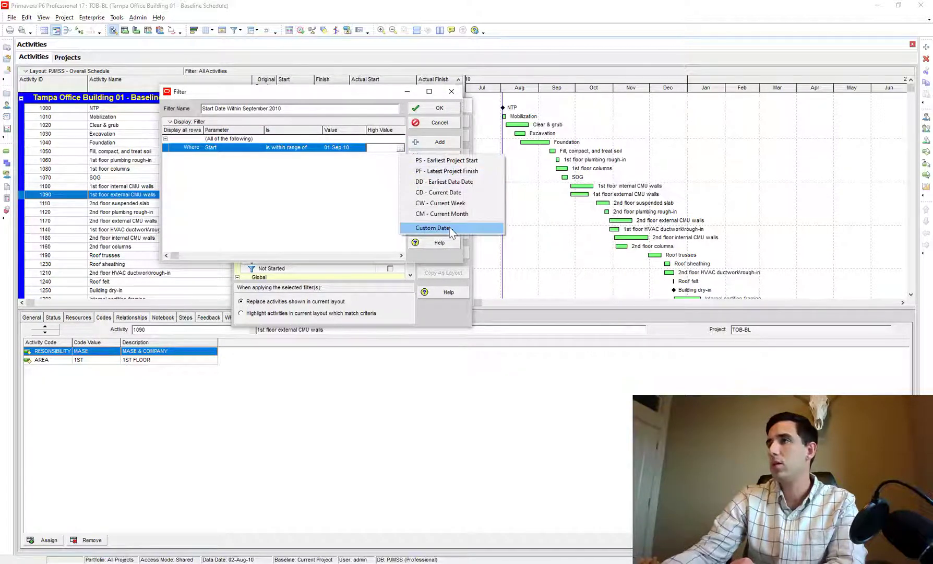
pyautogui.click(425, 231)
pyautogui.click(542, 166)
pyautogui.click(495, 165)
pyautogui.click(496, 165)
pyautogui.click(496, 165)
pyautogui.click(495, 165)
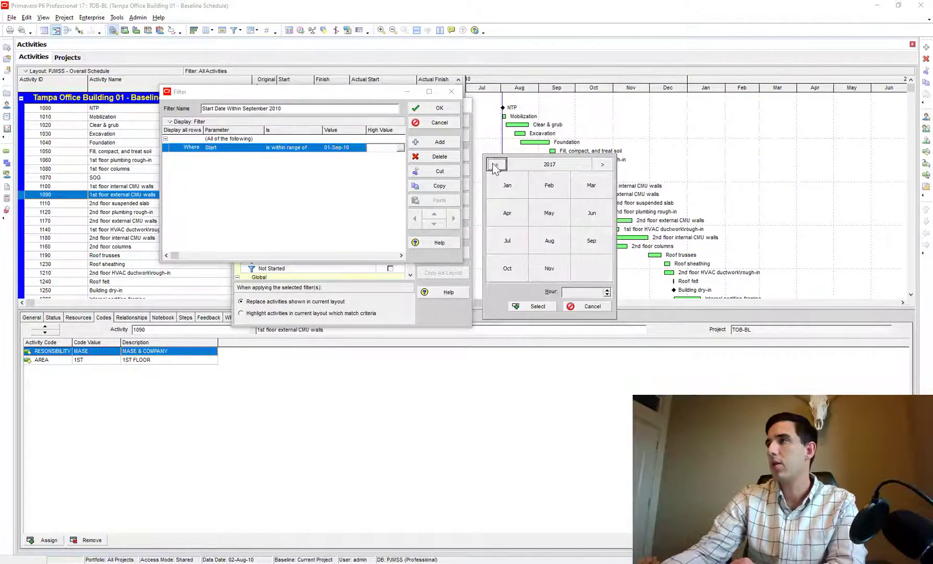
pyautogui.click(496, 165)
pyautogui.click(496, 165)
pyautogui.click(496, 165)
pyautogui.click(496, 165)
pyautogui.click(495, 165)
pyautogui.click(496, 165)
pyautogui.click(496, 165)
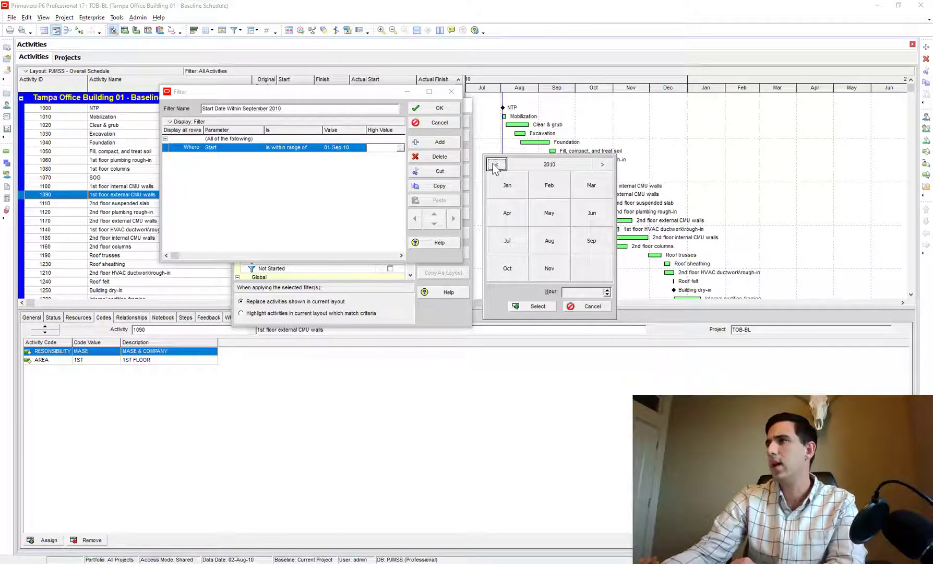
pyautogui.click(591, 241)
pyautogui.doubleClick(567, 262)
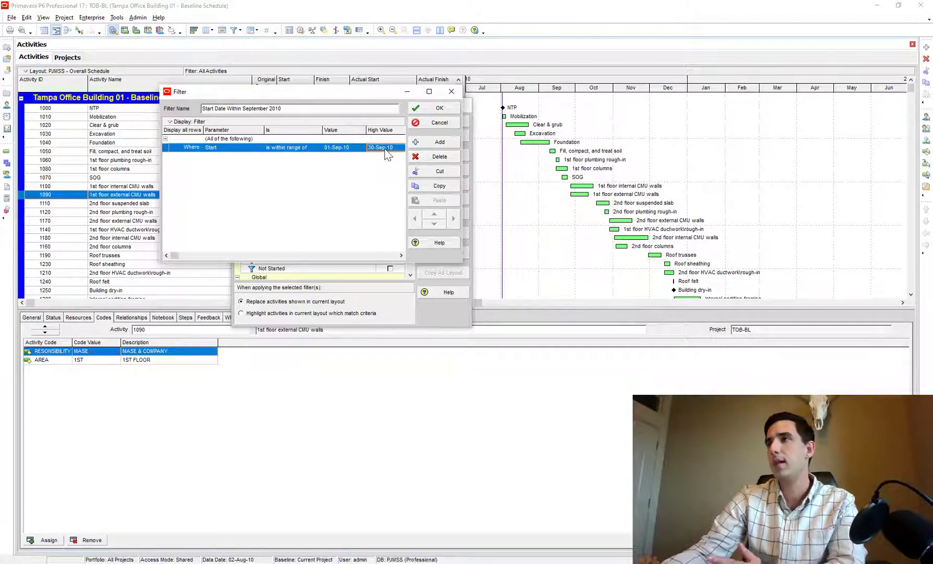
pyautogui.click(440, 110)
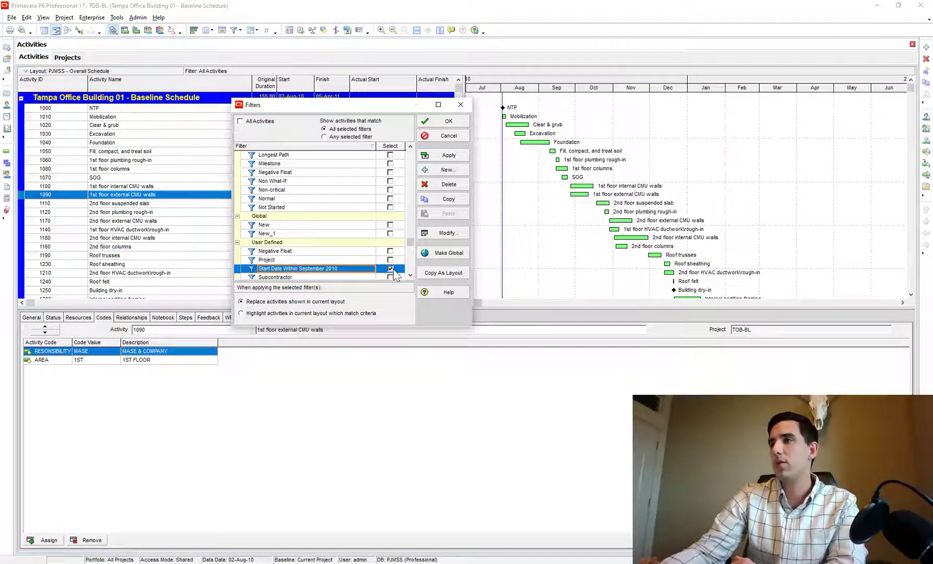
# Tick the Negative Float and Level of Effort filters and apply them.
pyautogui.scroll(-1, 393, 267)
pyautogui.click(390, 154)
pyautogui.scroll(3, 391, 182)
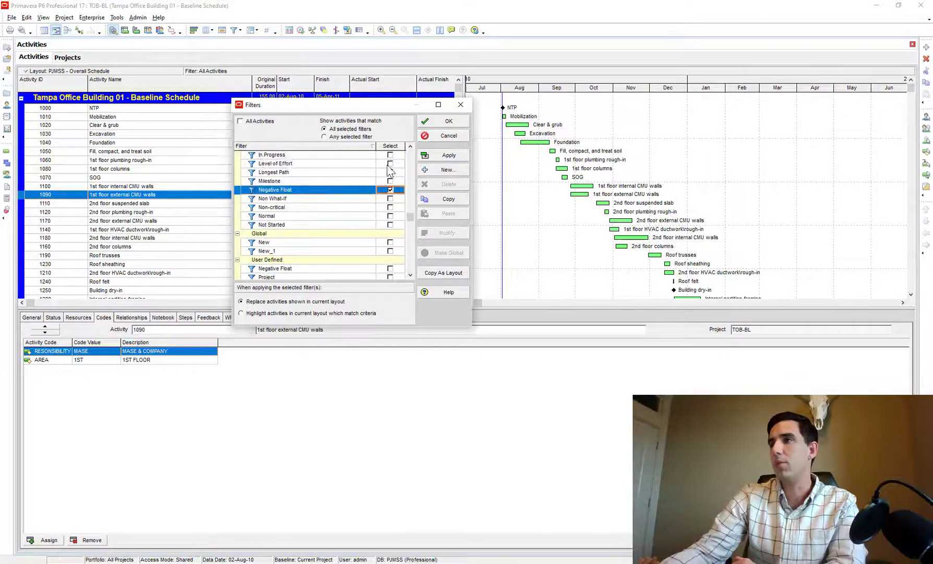
pyautogui.click(390, 154)
pyautogui.scroll(-3, 402, 229)
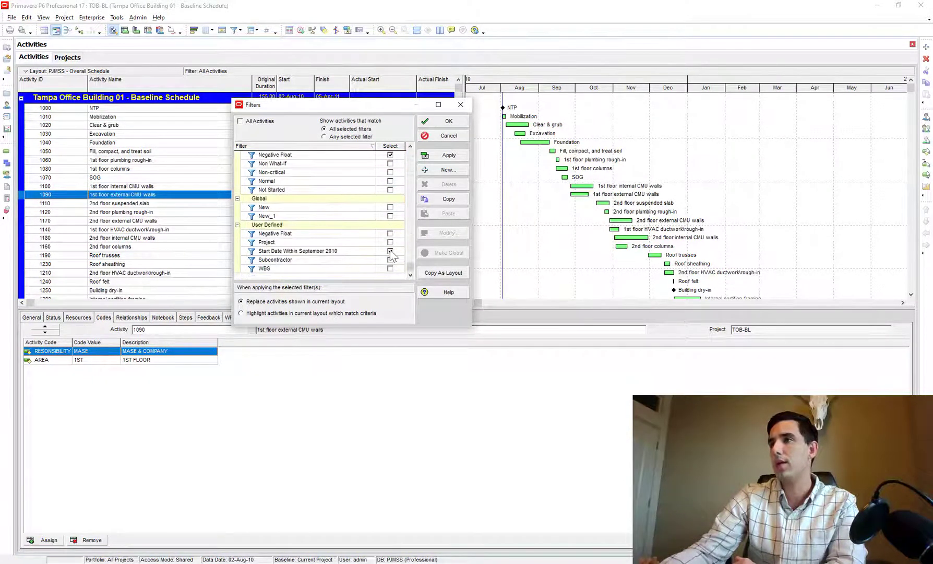
pyautogui.click(439, 153)
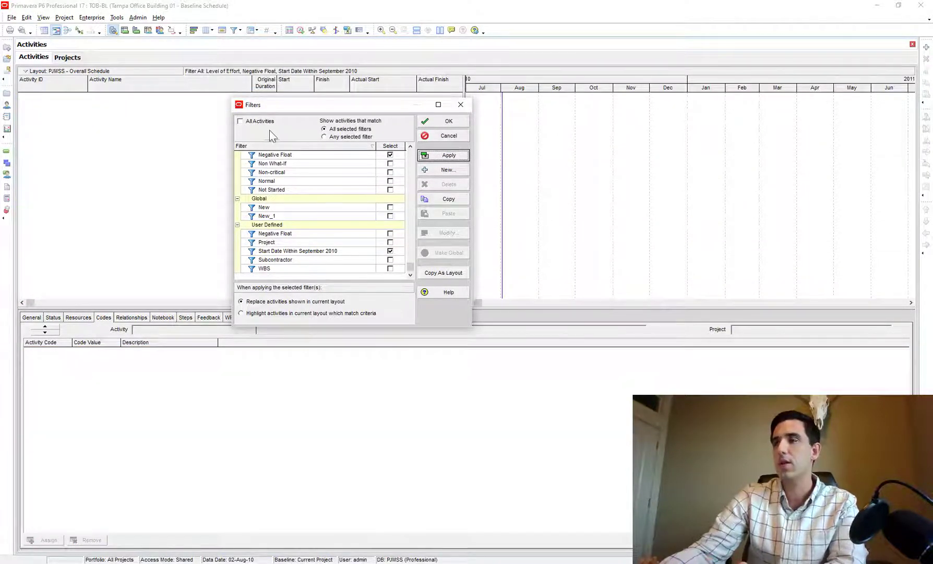
# Apply only the Start Date Within September 2010 filter and close the Filters list.
pyautogui.click(240, 122)
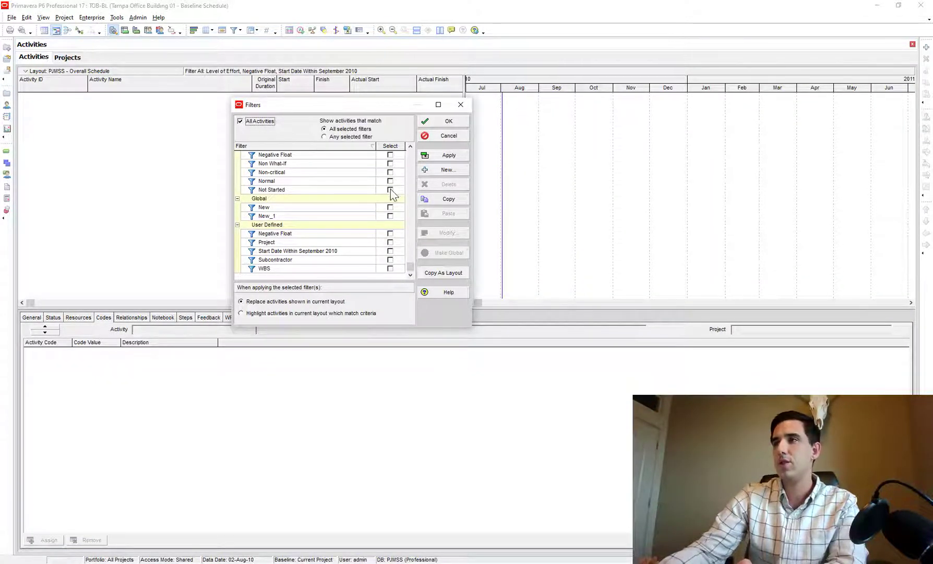
pyautogui.click(390, 251)
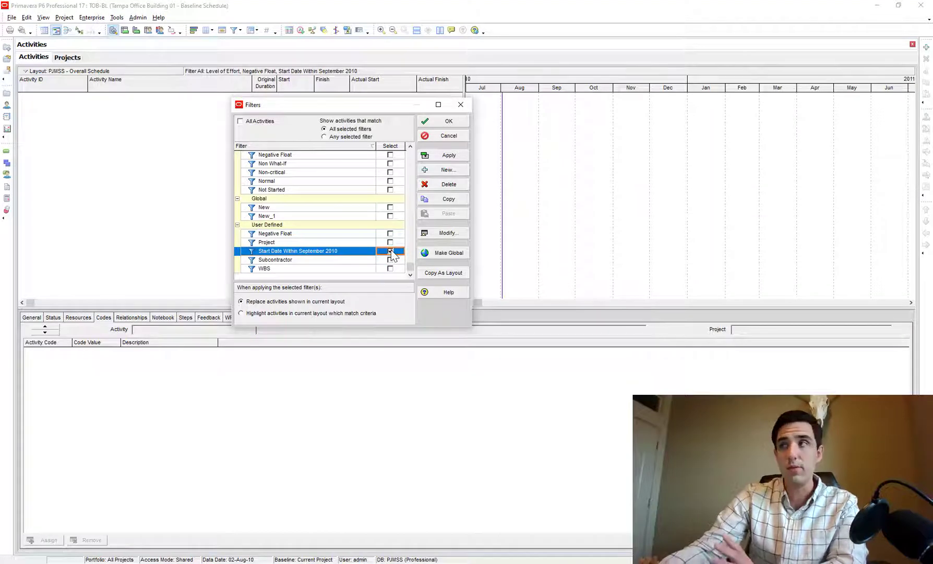
pyautogui.click(449, 157)
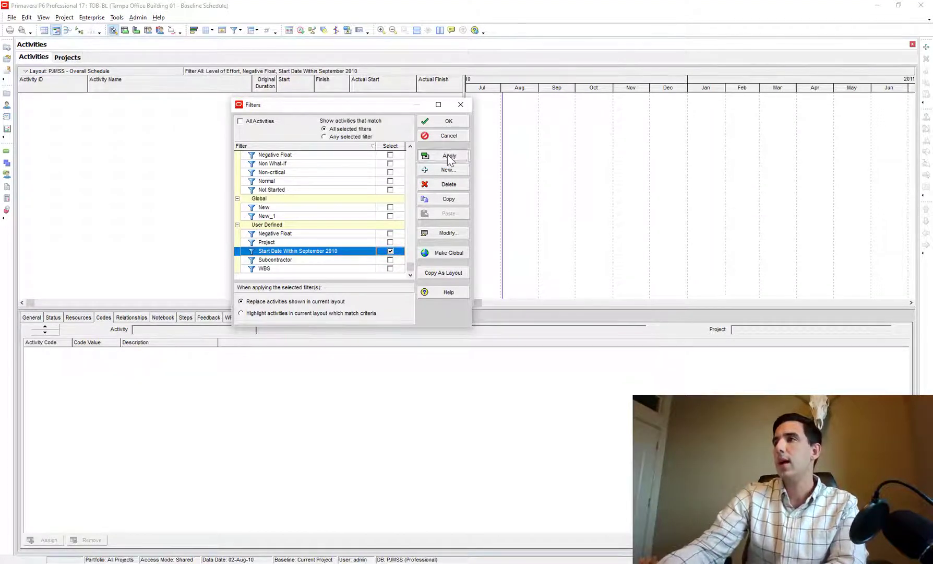
pyautogui.click(451, 121)
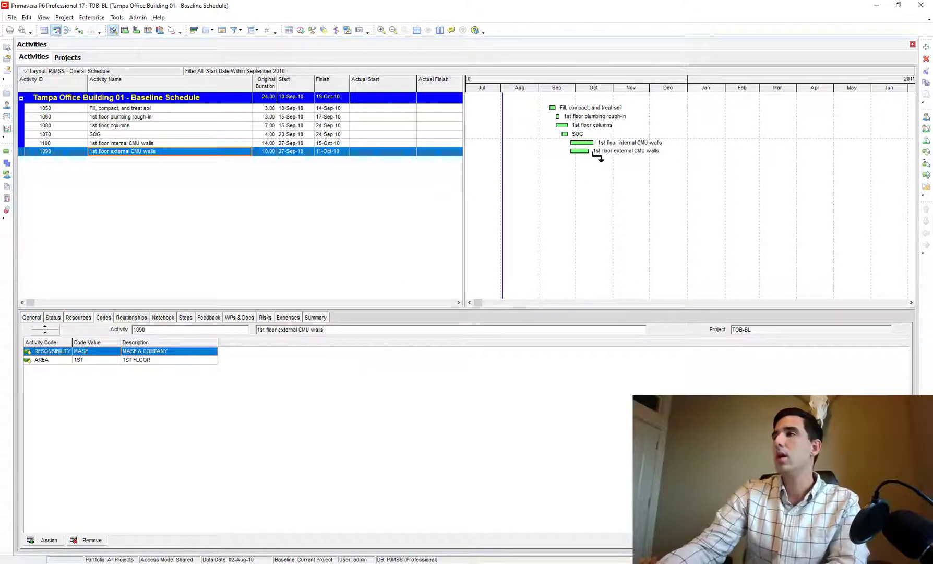
pyautogui.click(300, 108)
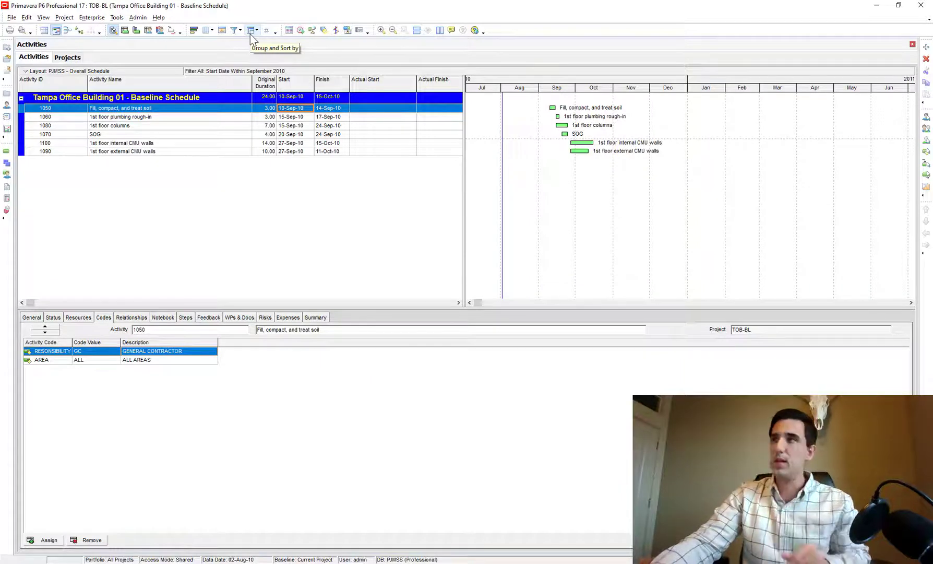
pyautogui.click(303, 85)
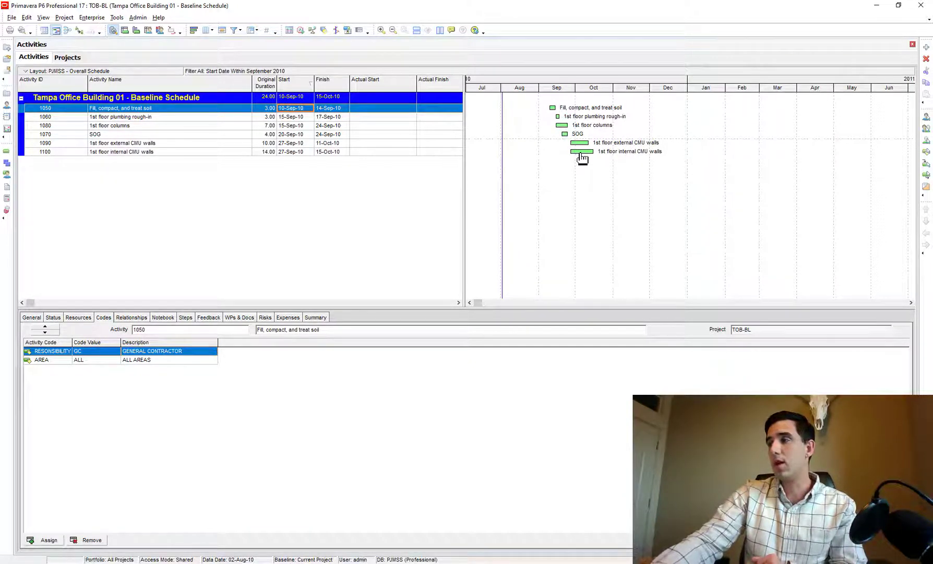
# Sort activities by Start after trying Finish, and review the codes of activities 1050, 1070, 1090 and 1100.
pyautogui.click(338, 83)
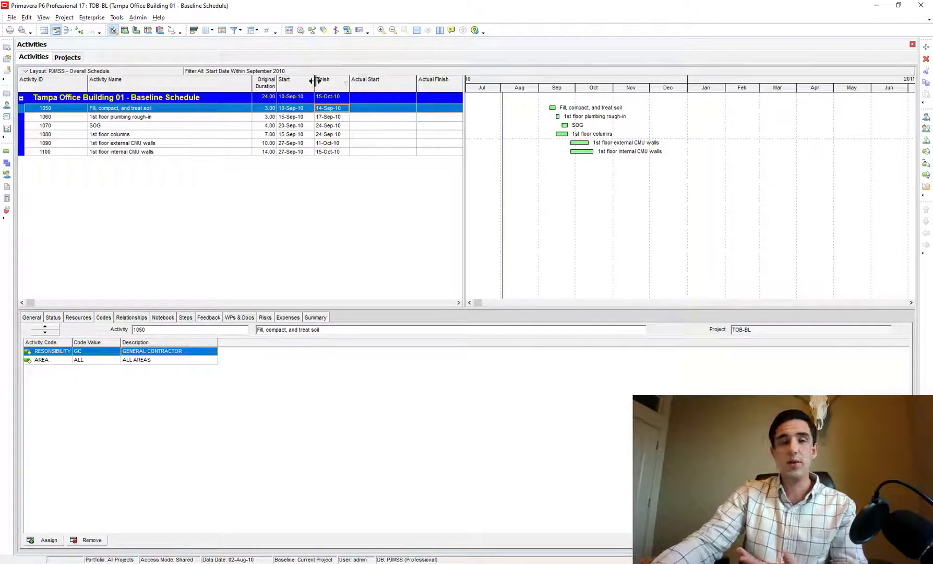
pyautogui.click(286, 83)
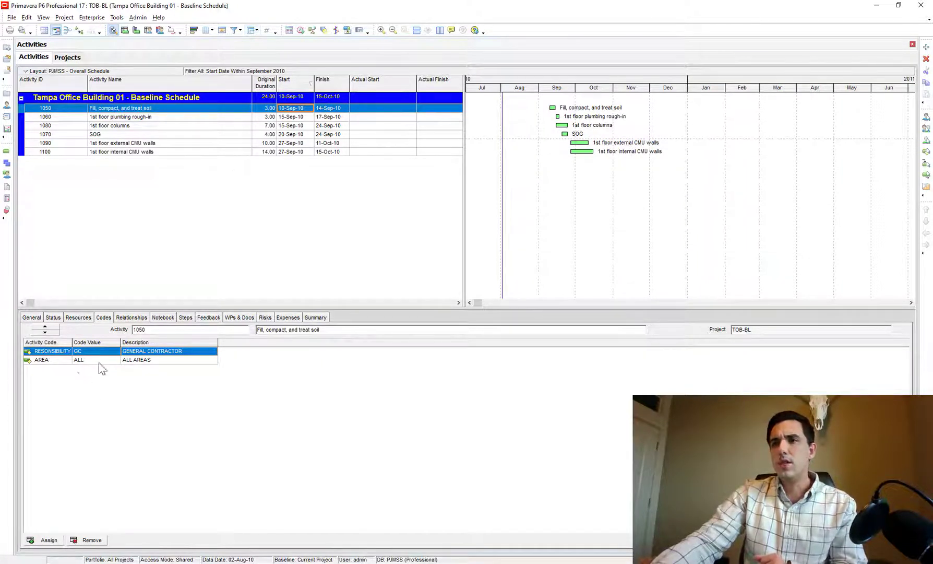
pyautogui.click(57, 359)
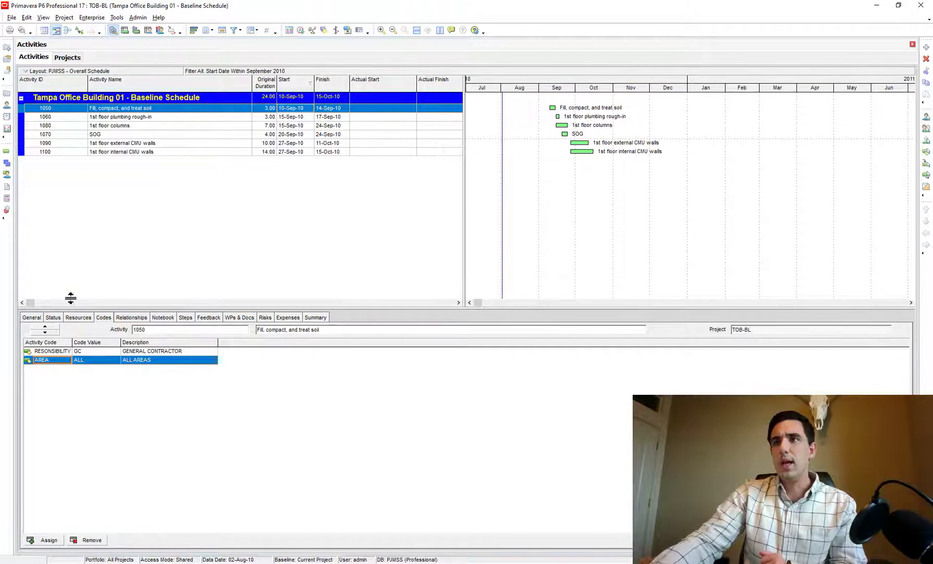
pyautogui.click(131, 136)
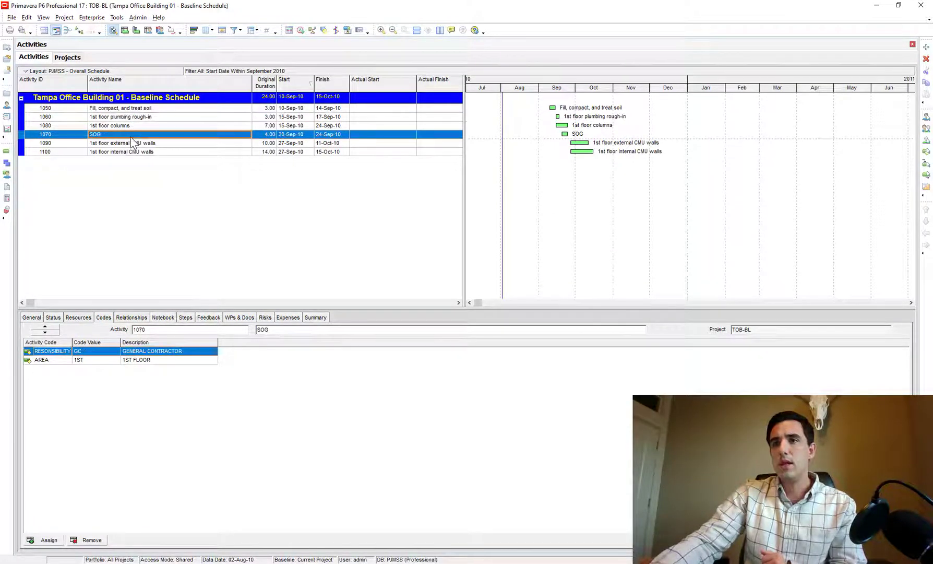
pyautogui.click(138, 142)
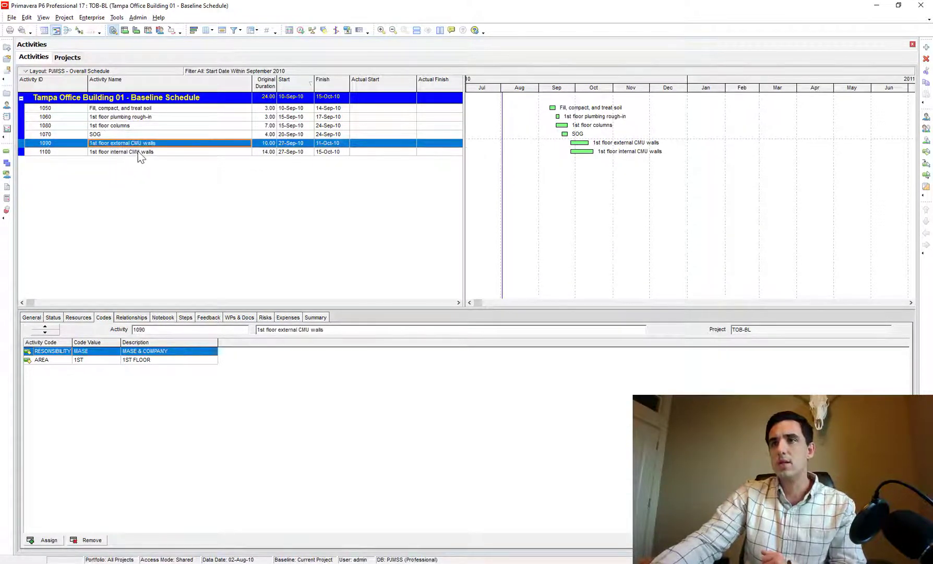
pyautogui.click(137, 154)
# In Group and Sort, set Group By to RESPONSIBILITY and apply it, then sort by Start.
pyautogui.click(254, 30)
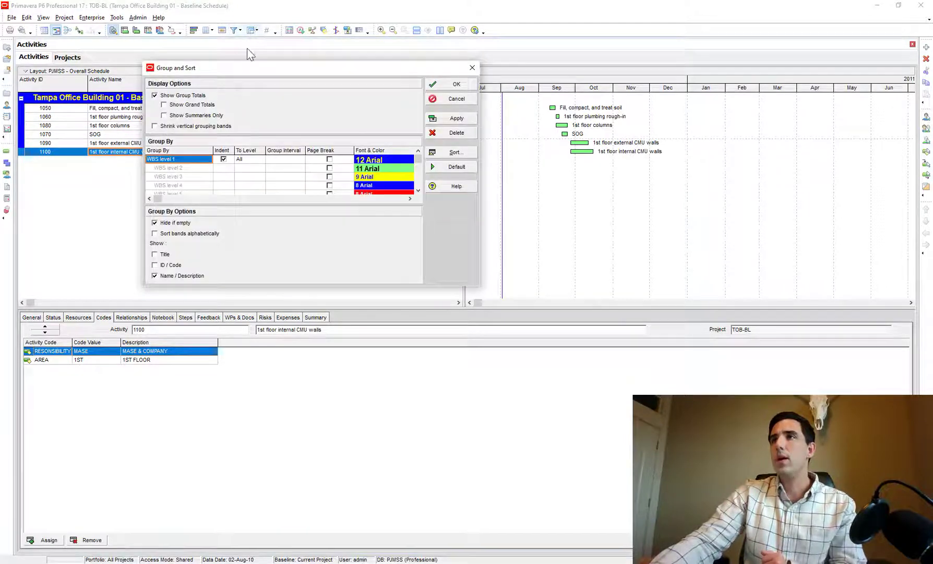
pyautogui.click(200, 160)
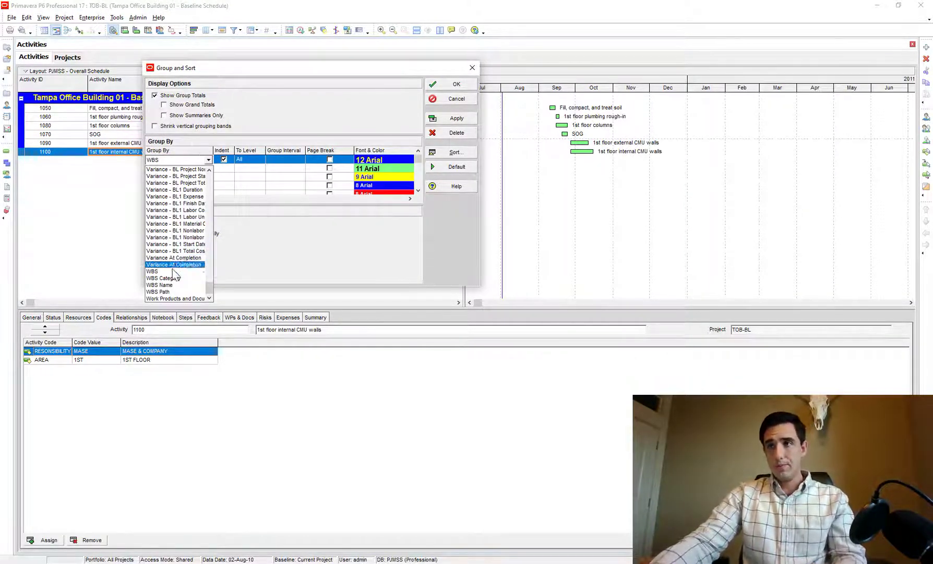
pyautogui.scroll(6, 180, 245)
pyautogui.scroll(3, 180, 214)
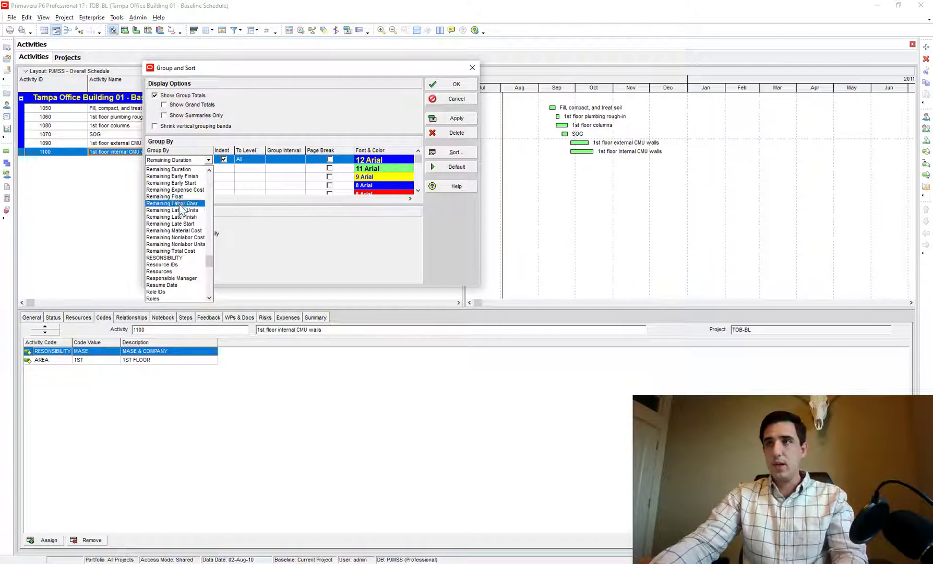
pyautogui.click(188, 248)
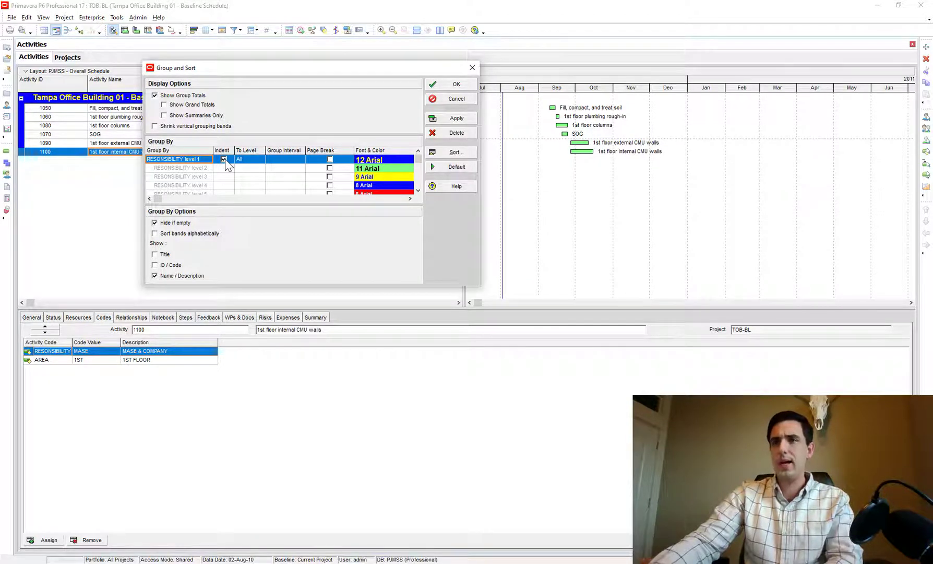
pyautogui.click(453, 118)
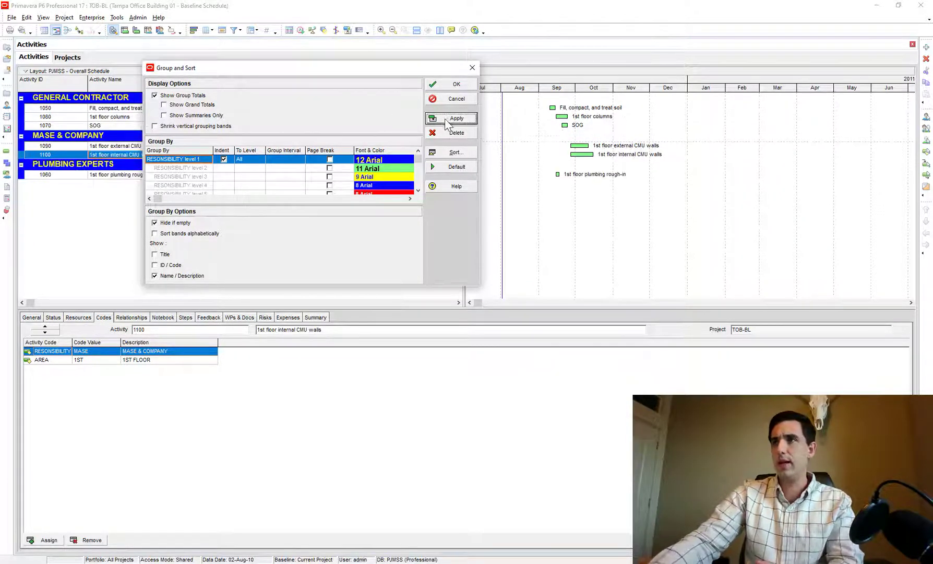
pyautogui.click(452, 84)
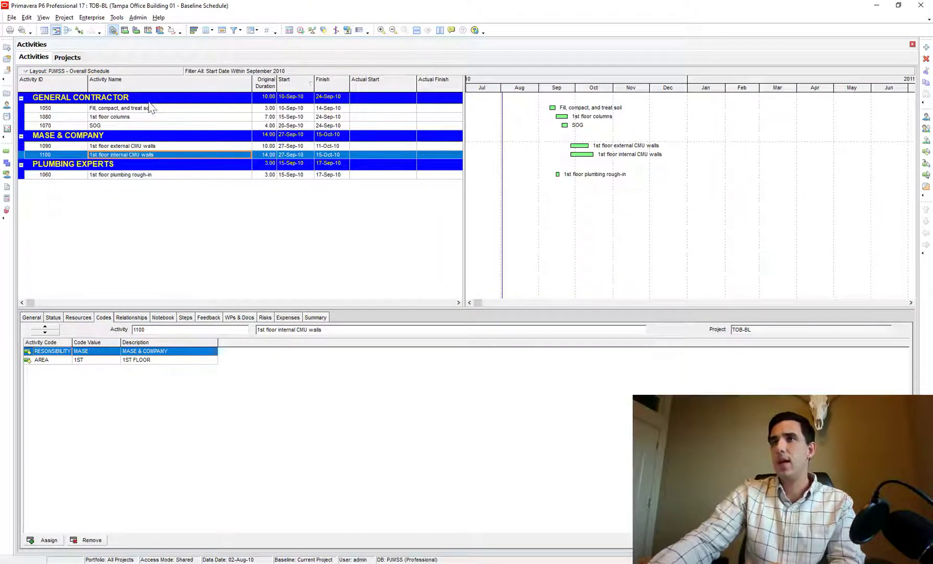
pyautogui.click(294, 82)
# Toggle the Start column sort until activities run in ascending order.
pyautogui.click(294, 82)
pyautogui.click(295, 83)
pyautogui.click(295, 82)
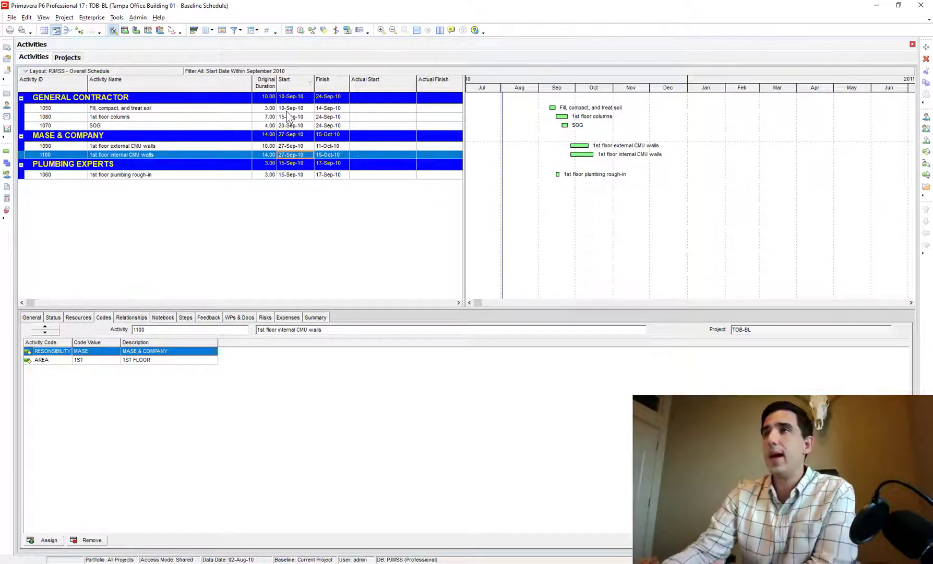
# Confirm Start / Ascending as the sort order in Group and Sort.
pyautogui.click(252, 31)
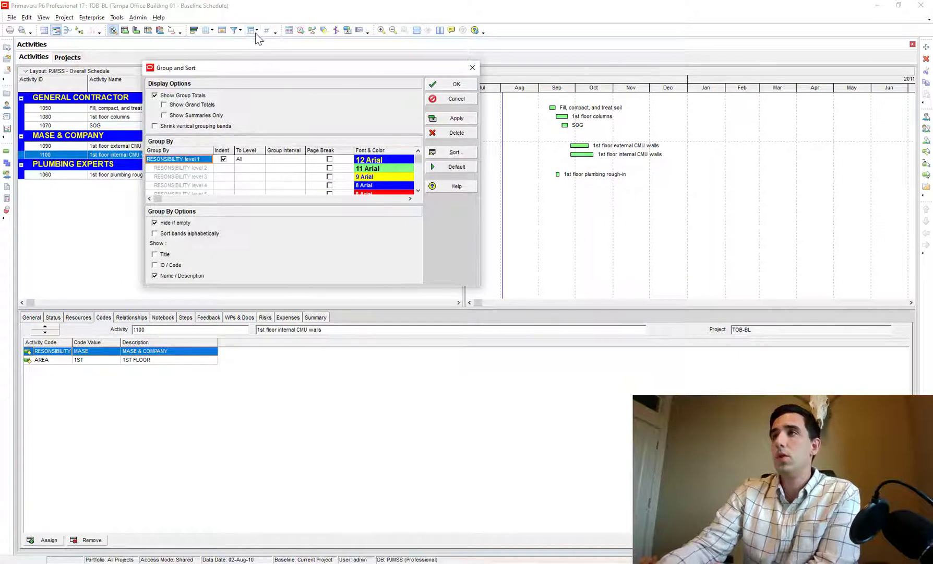
pyautogui.click(454, 152)
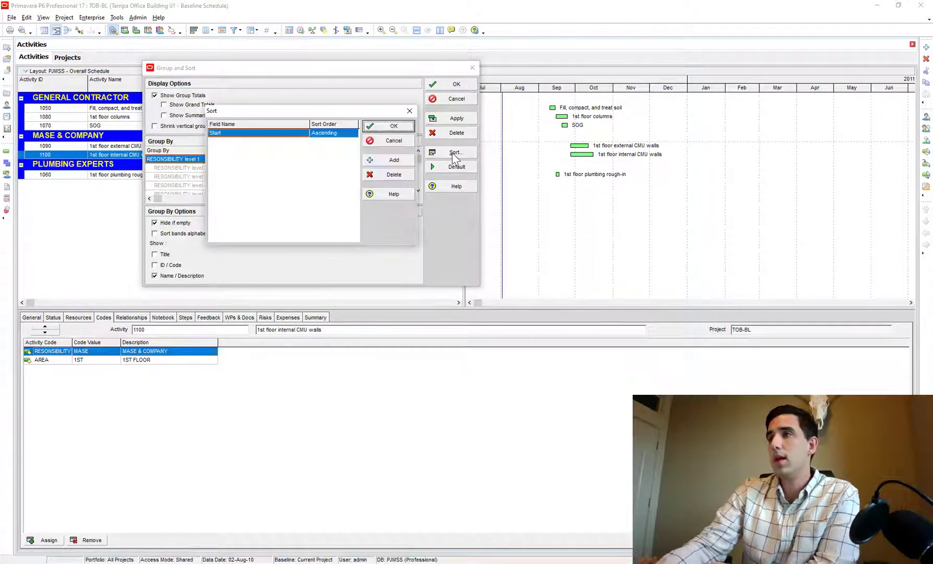
pyautogui.click(253, 135)
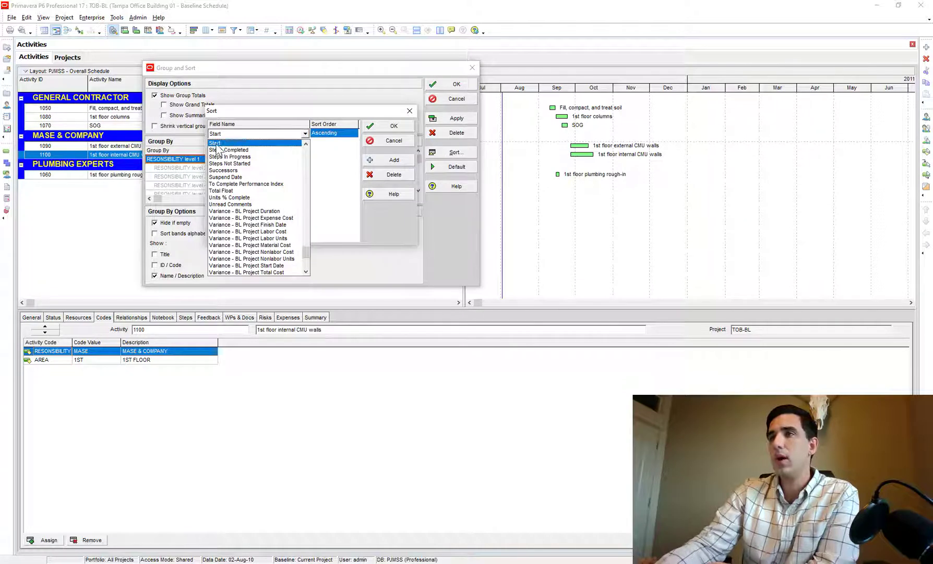
pyautogui.click(222, 149)
pyautogui.click(269, 135)
pyautogui.click(393, 125)
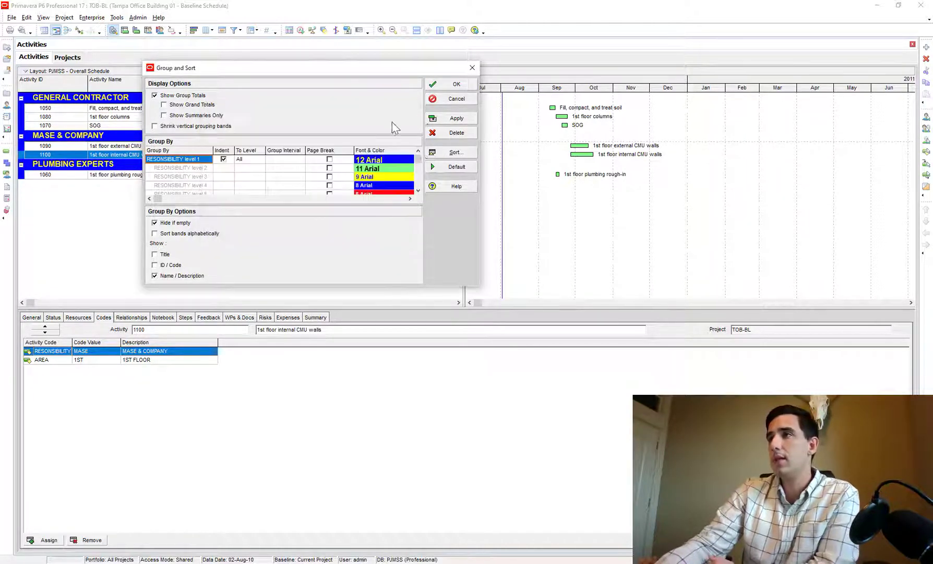
pyautogui.click(455, 84)
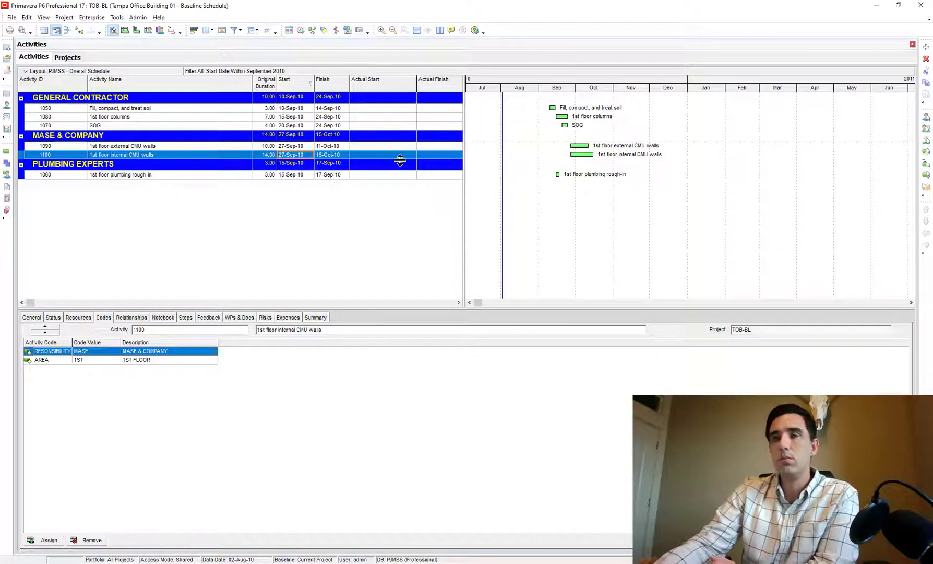